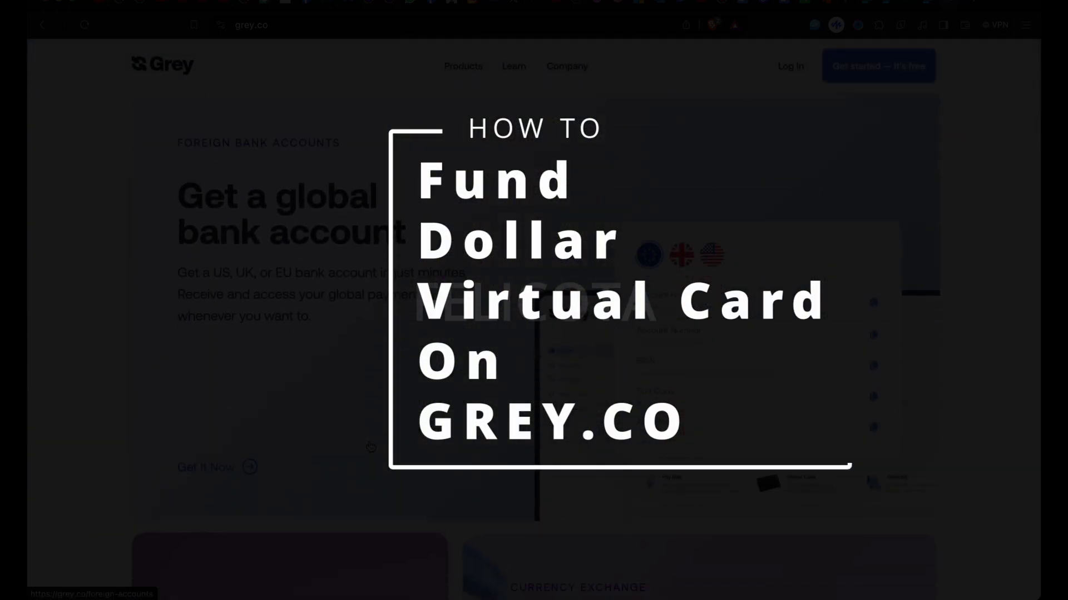
- Browse the grey.co homepage and go to the Log In page at app.grey.co
{"action": "scroll", "coordinate": [370, 446], "scroll_direction": "down", "scroll_amount": 15}
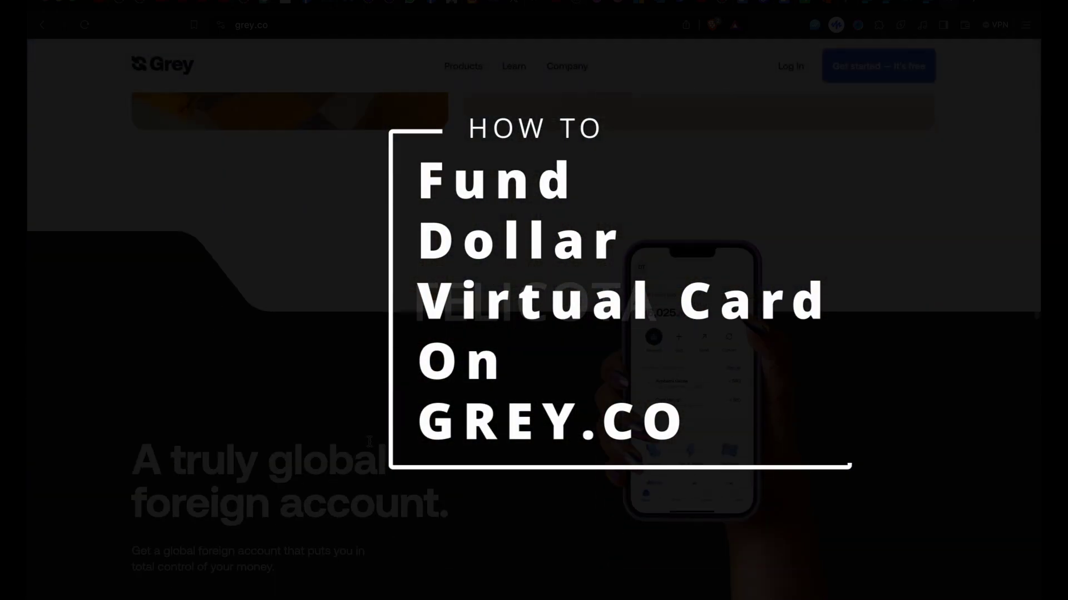
{"action": "scroll", "coordinate": [370, 443], "scroll_direction": "down", "scroll_amount": 15}
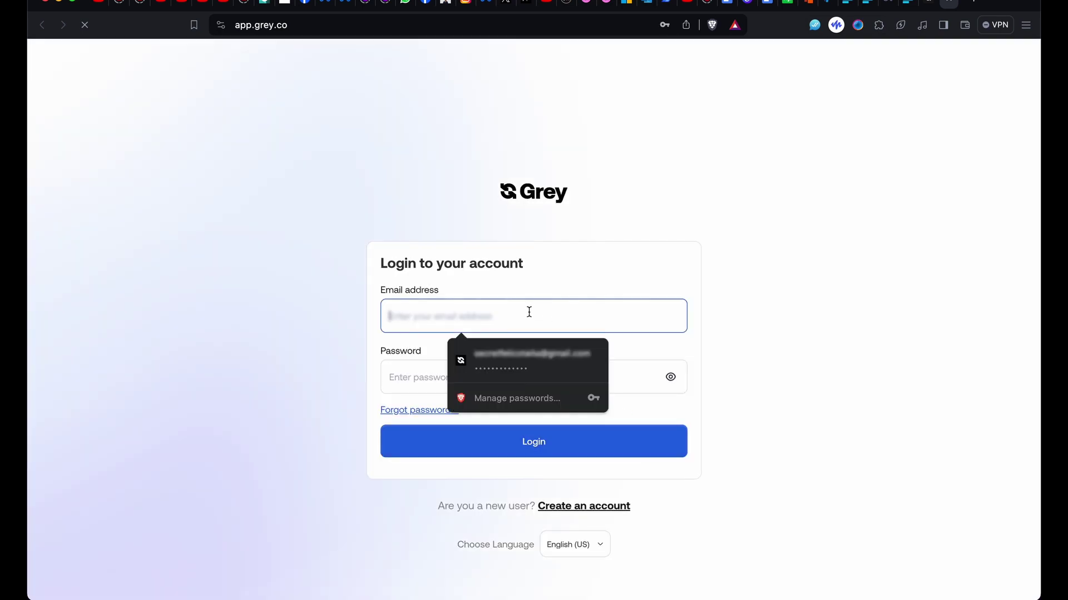
{"action": "left_click", "coordinate": [535, 367]}
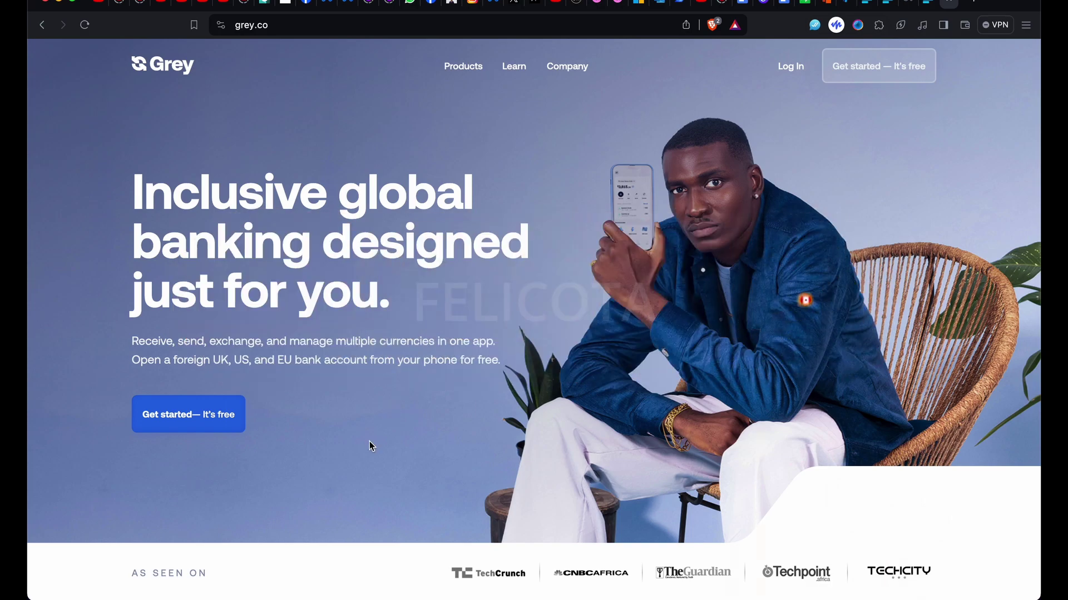
{"action": "scroll", "coordinate": [369, 442], "scroll_direction": "down", "scroll_amount": 2}
{"action": "scroll", "coordinate": [369, 442], "scroll_direction": "down", "scroll_amount": 15}
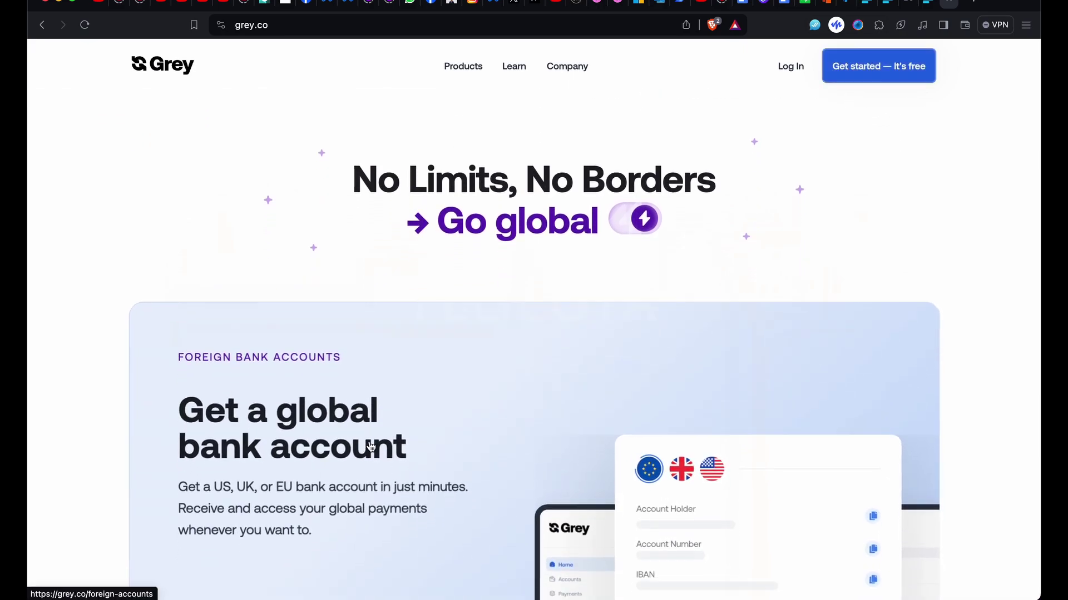
{"action": "scroll", "coordinate": [370, 441], "scroll_direction": "down", "scroll_amount": 20}
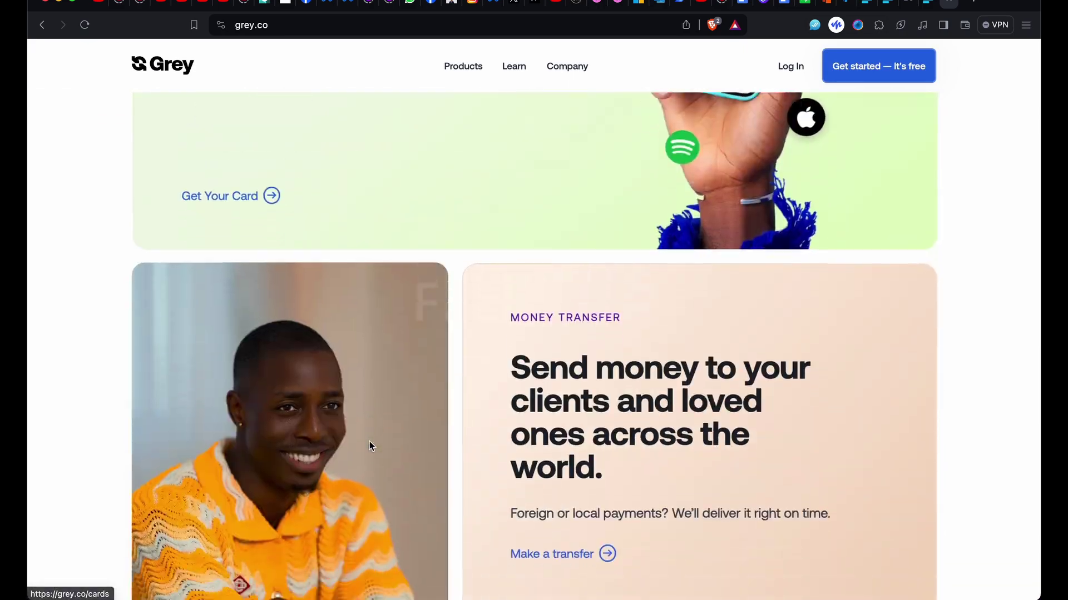
{"action": "scroll", "coordinate": [369, 441], "scroll_direction": "down", "scroll_amount": 20}
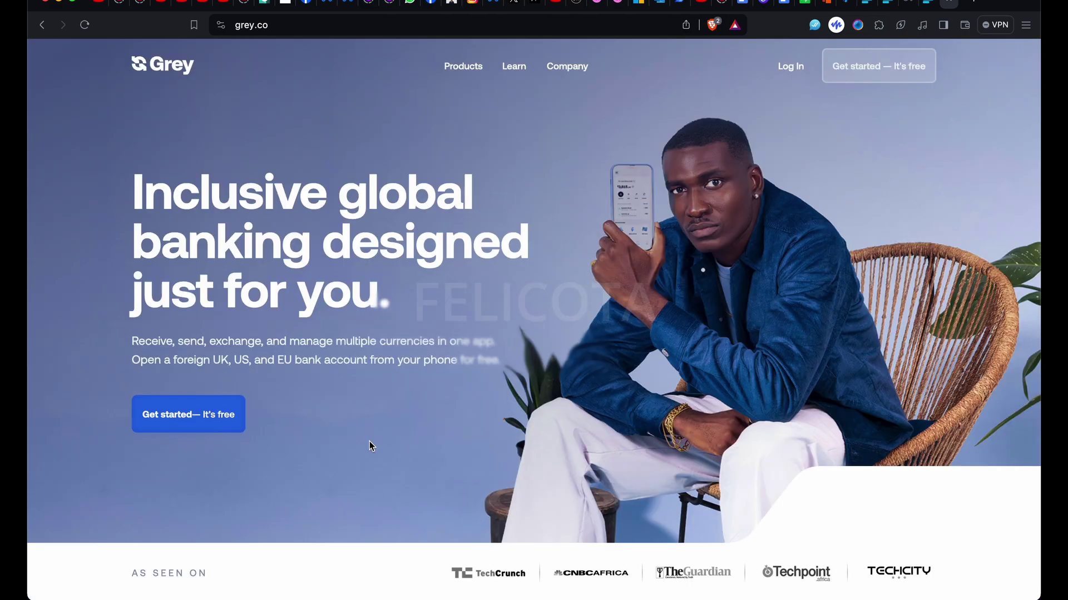
{"action": "scroll", "coordinate": [369, 441], "scroll_direction": "down", "scroll_amount": 9}
{"action": "scroll", "coordinate": [369, 445], "scroll_direction": "down", "scroll_amount": 15}
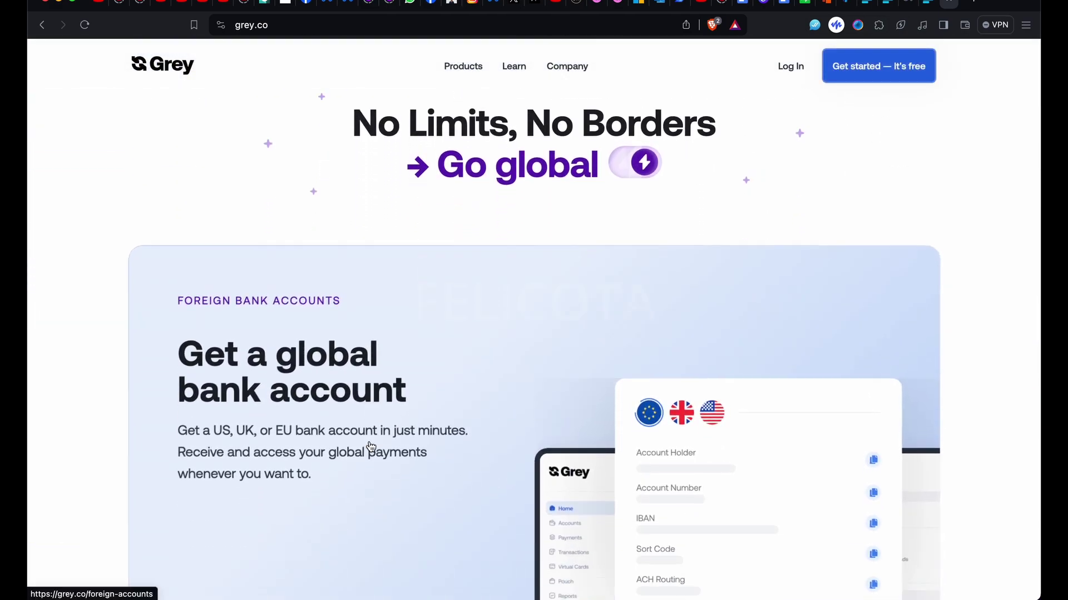
{"action": "scroll", "coordinate": [371, 447], "scroll_direction": "down", "scroll_amount": 20}
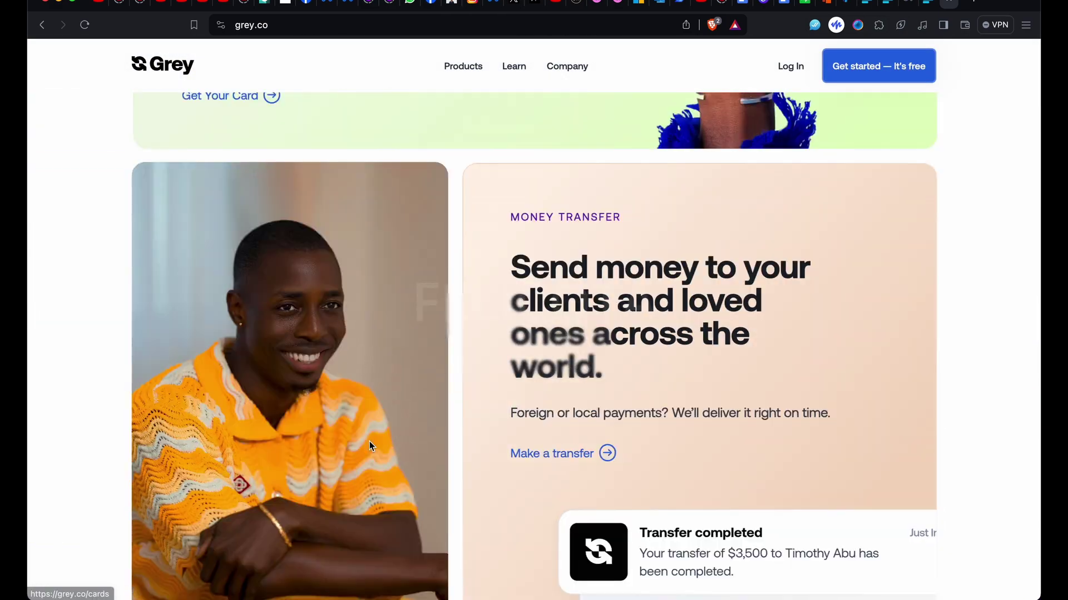
{"action": "scroll", "coordinate": [370, 445], "scroll_direction": "down", "scroll_amount": 15}
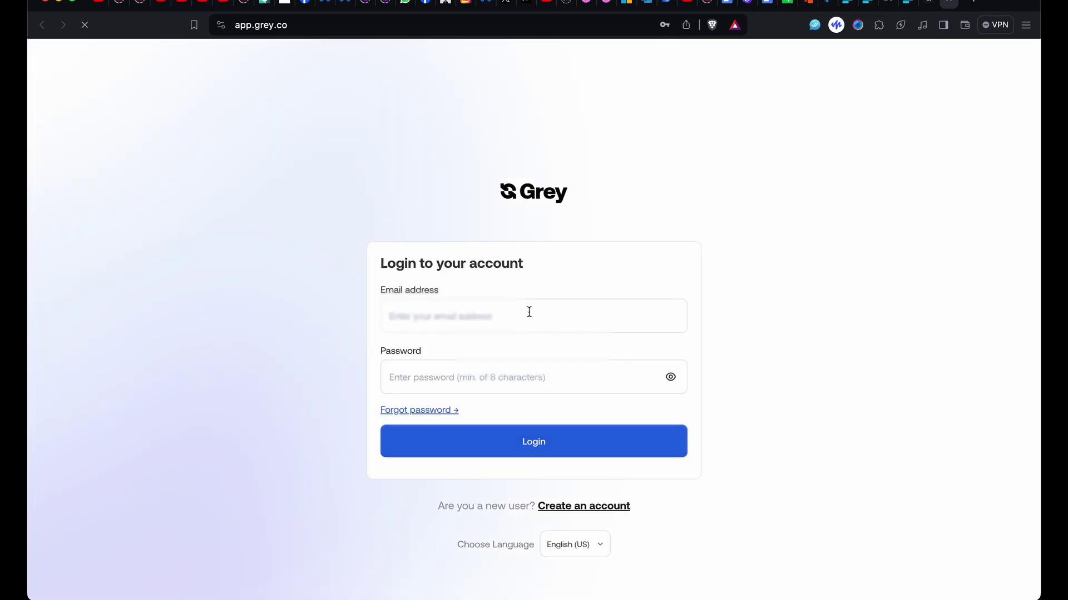
- Log in with the saved email and password and submit the six-digit SMS code
{"action": "left_click", "coordinate": [529, 309]}
{"action": "left_click", "coordinate": [534, 372]}
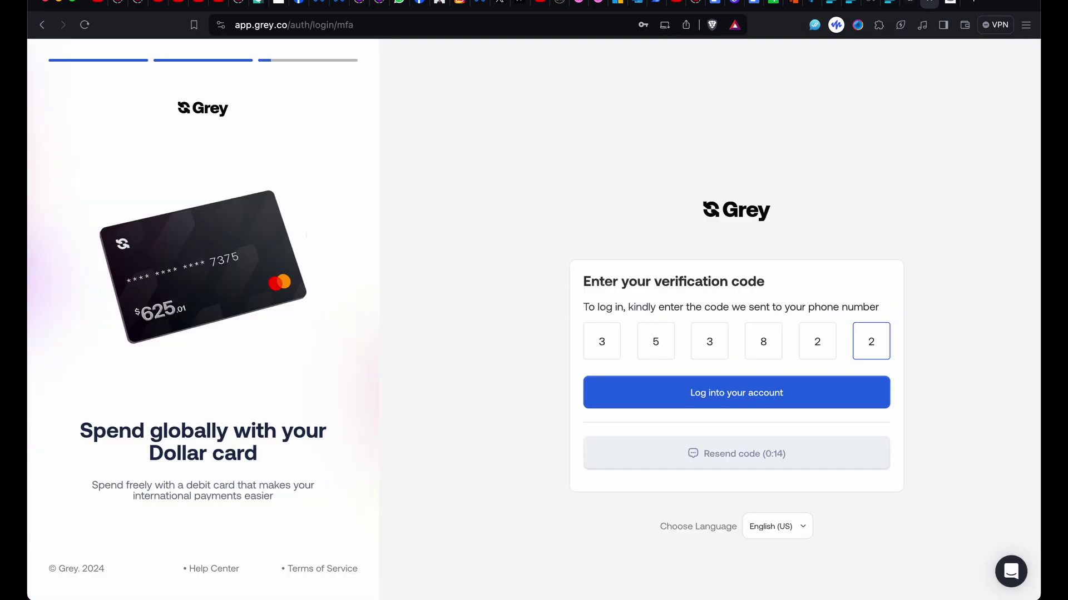
{"action": "key", "text": "Return"}
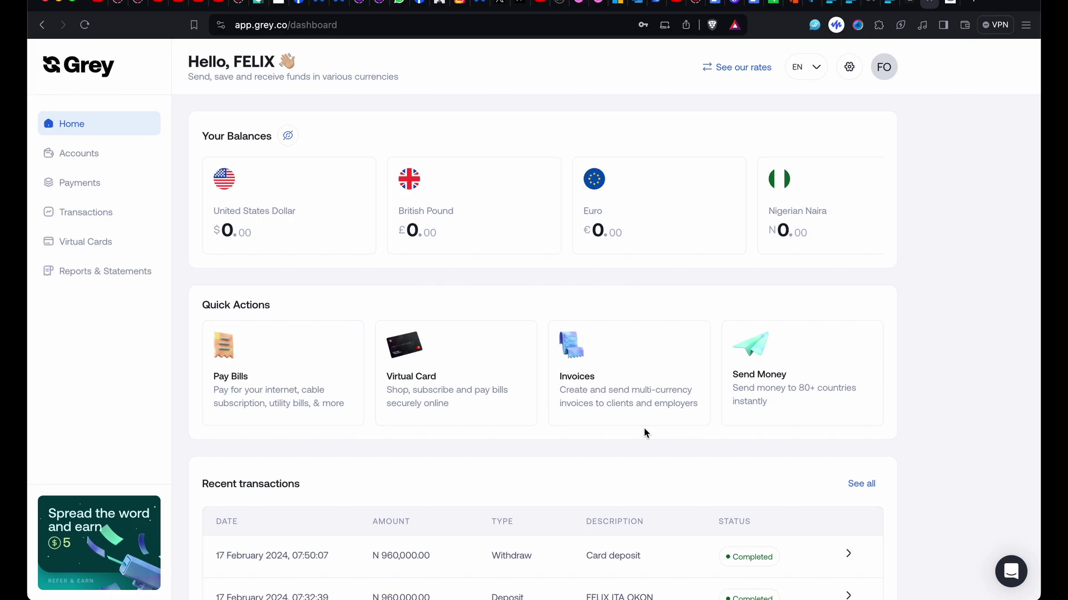
- Open the Nigerian Naira balance card to view the NGN account details
{"action": "scroll", "coordinate": [916, 292], "scroll_direction": "down", "scroll_amount": 2}
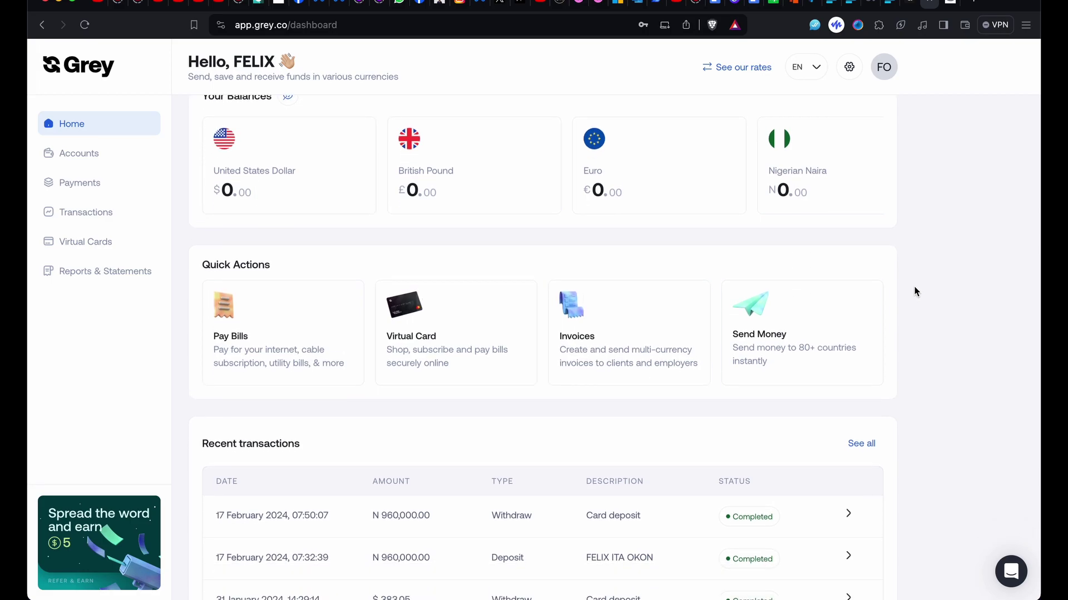
{"action": "scroll", "coordinate": [915, 288], "scroll_direction": "up", "scroll_amount": 2}
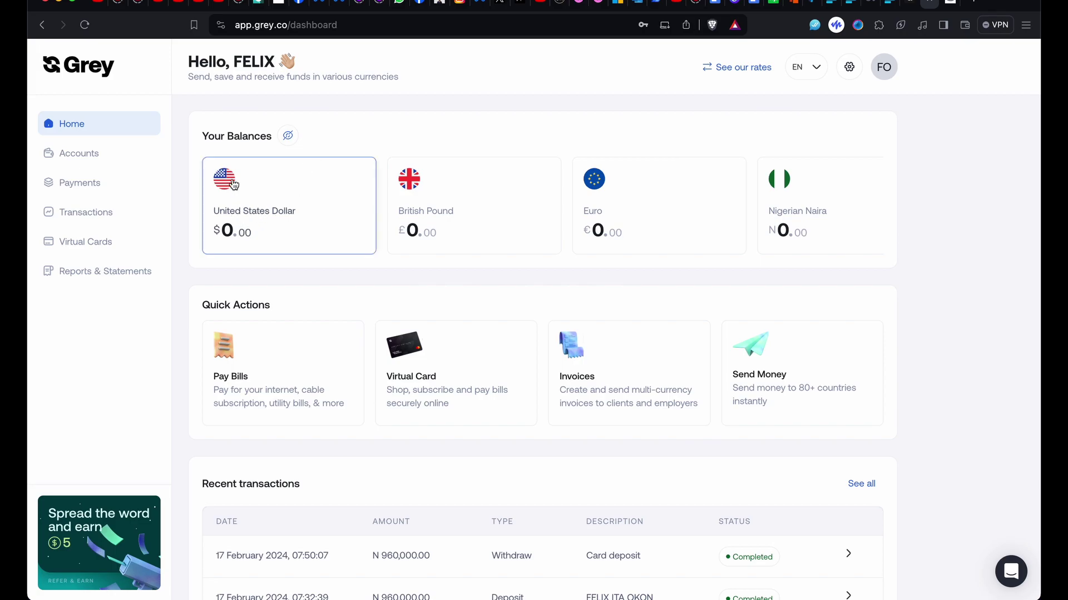
{"action": "left_click", "coordinate": [787, 208]}
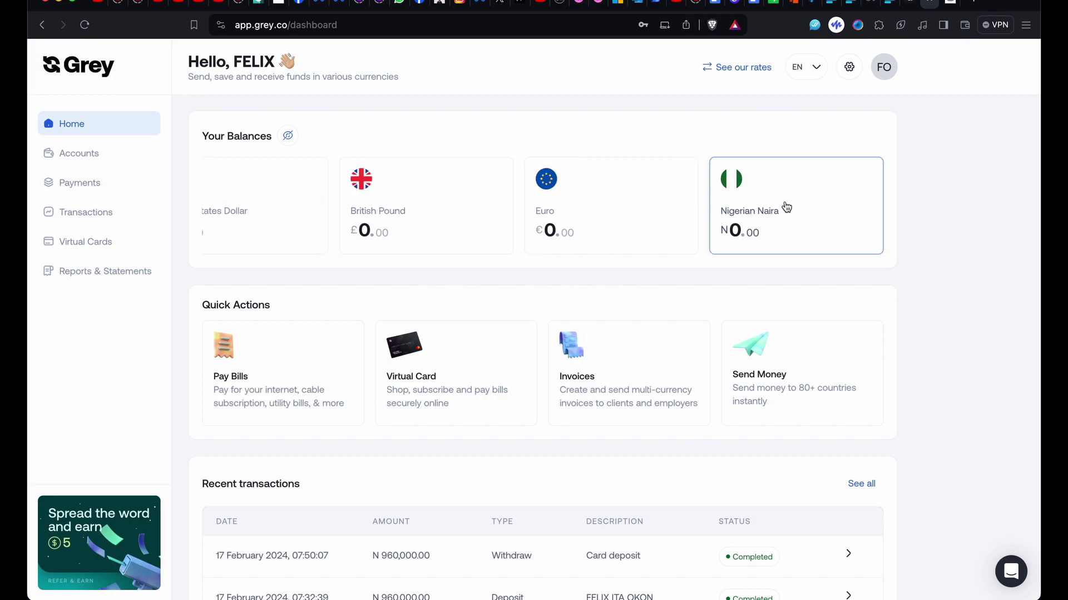
{"action": "left_click", "coordinate": [765, 206]}
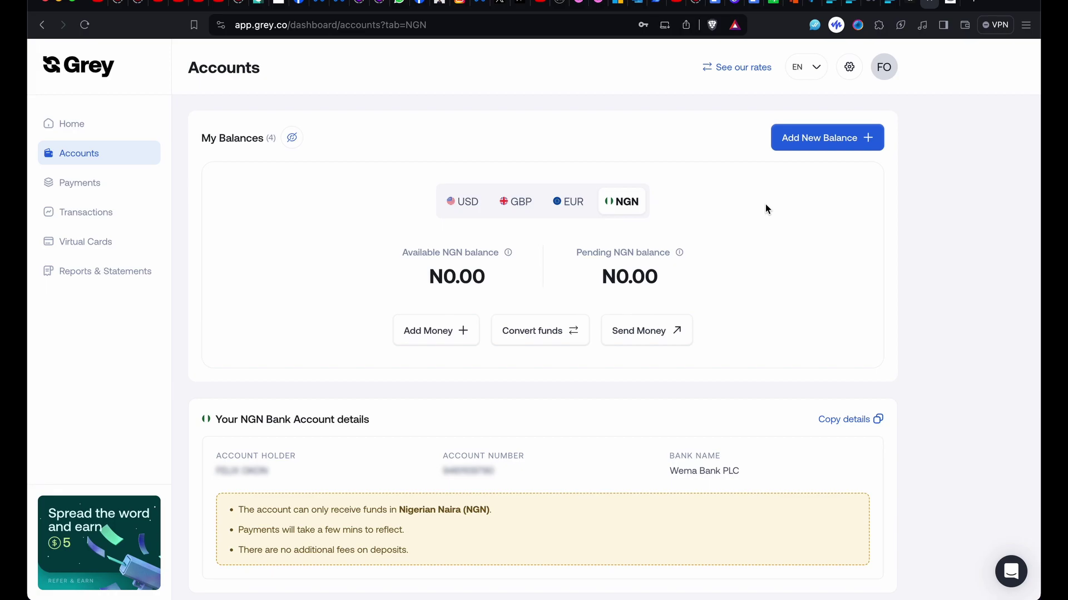
- Fund the Naira balance with ₦960,000 via bank transfer
{"action": "left_click", "coordinate": [447, 333]}
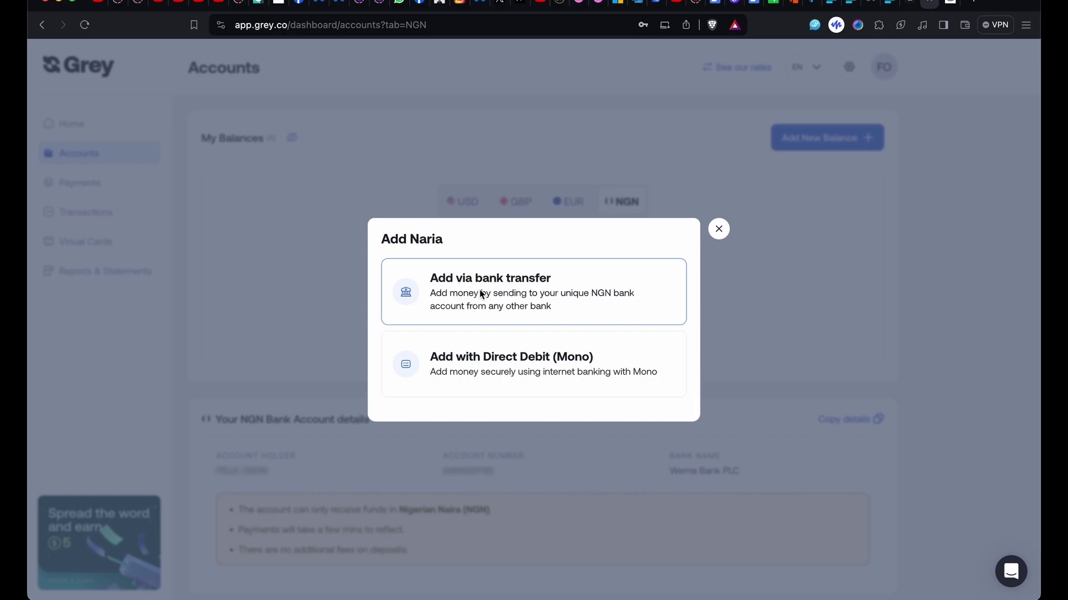
{"action": "left_click", "coordinate": [548, 285]}
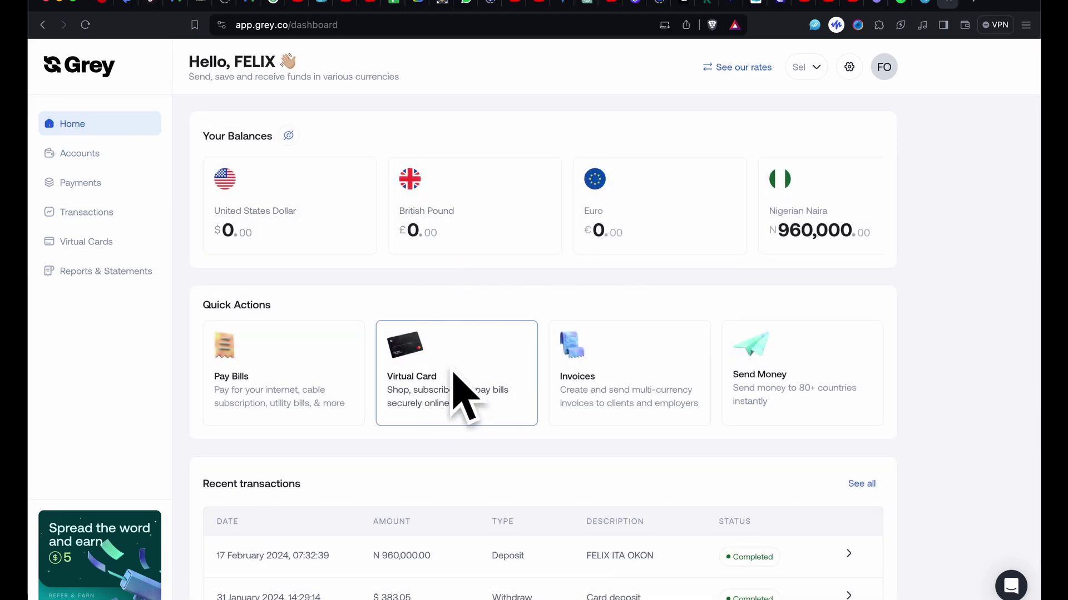
- Open the dollar virtual card's Add money form from the Home quick actions
{"action": "left_click", "coordinate": [427, 379]}
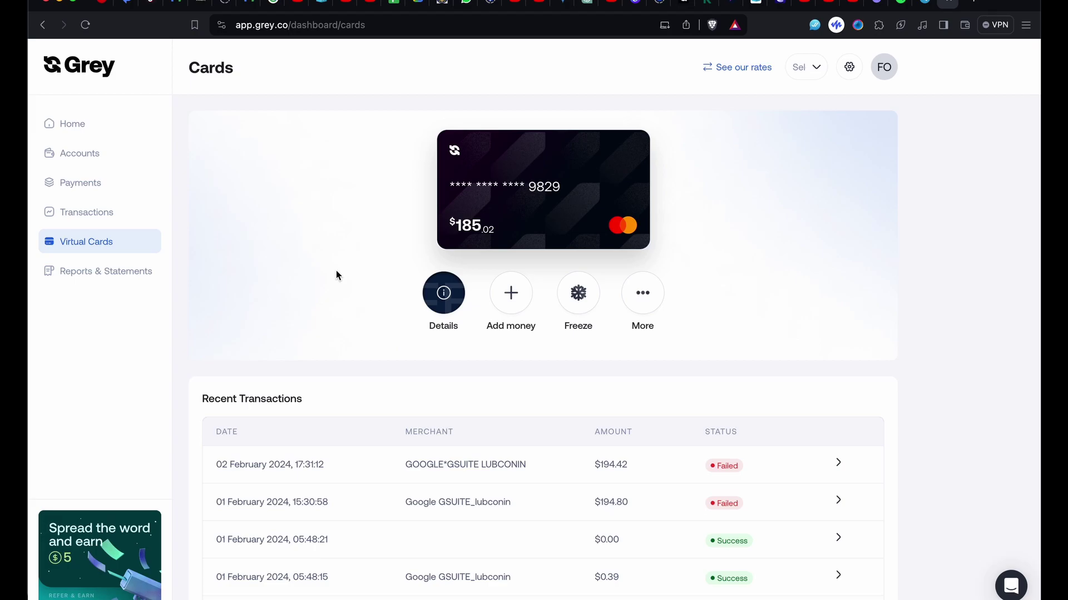
{"action": "left_click", "coordinate": [514, 298]}
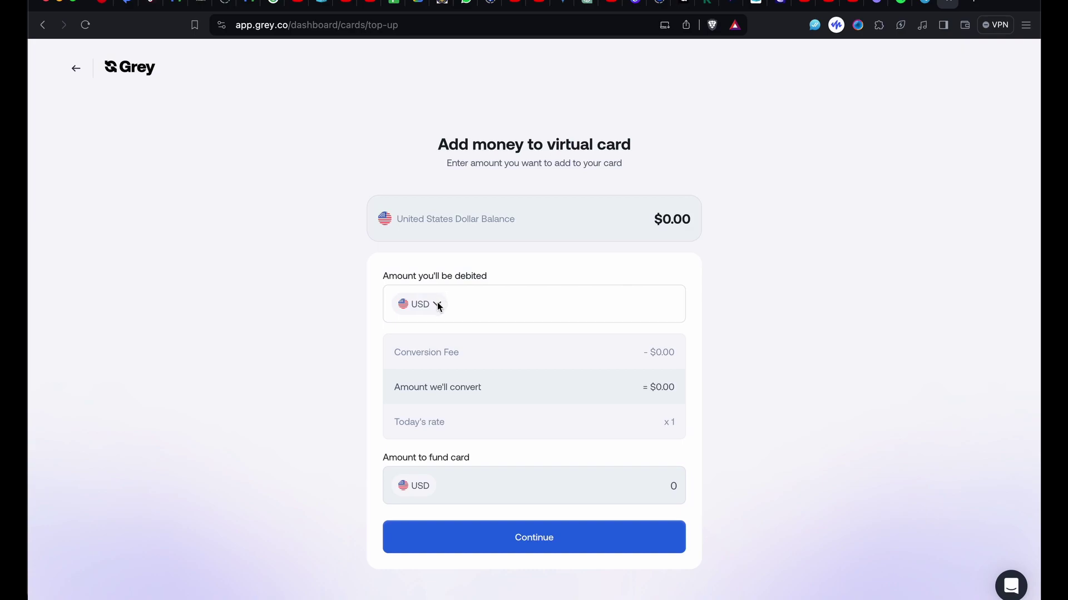
- Set the top-up to debit NGN and enter a trial amount of 30,000
{"action": "left_click", "coordinate": [437, 305]}
{"action": "left_click", "coordinate": [431, 362]}
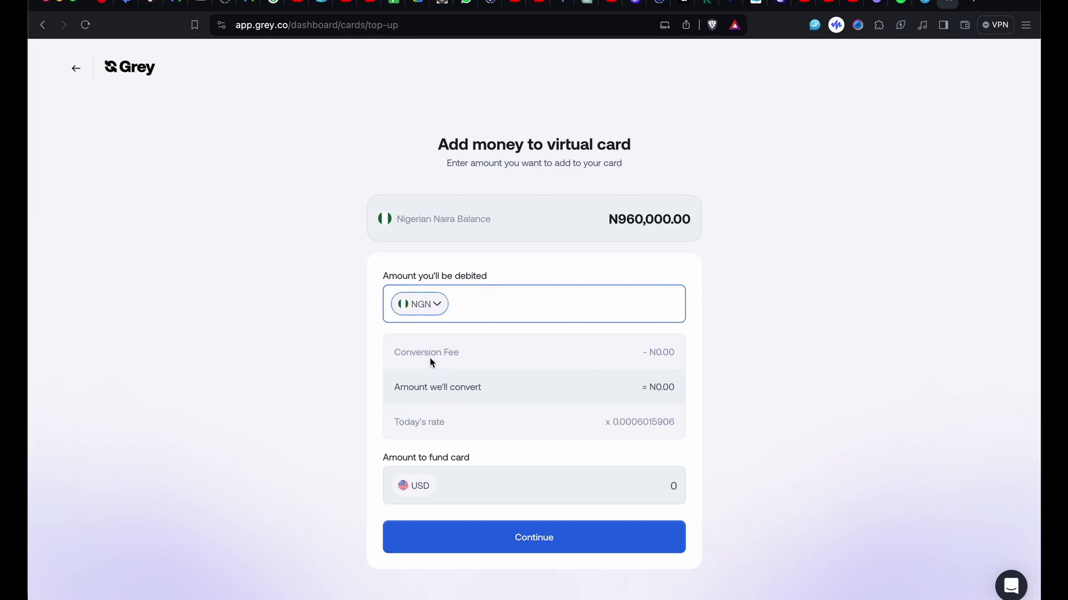
{"action": "left_click", "coordinate": [627, 298]}
{"action": "type", "text": "30,0"}
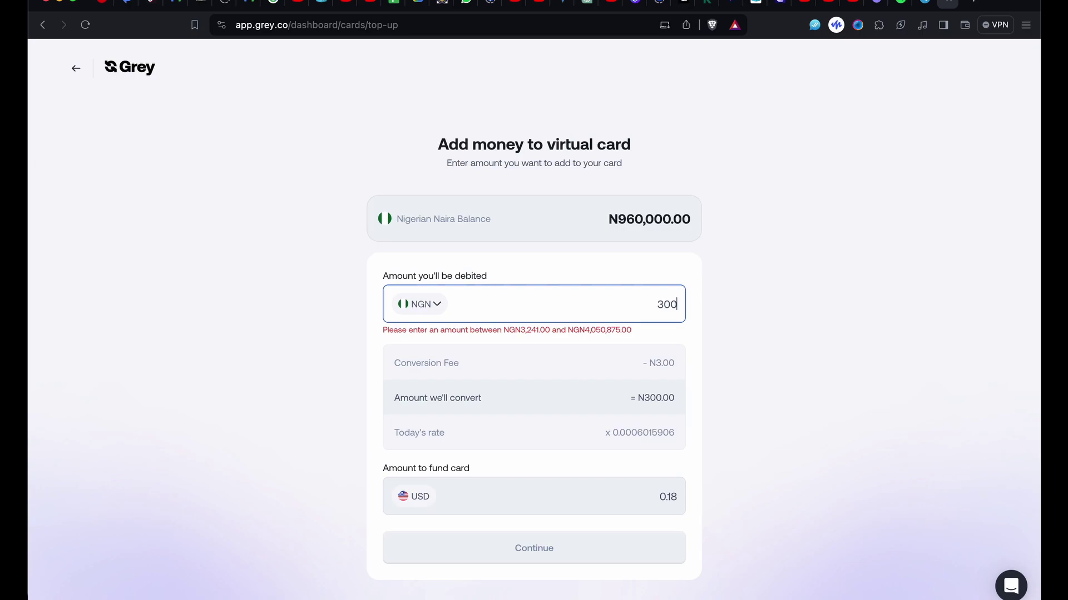
{"action": "type", "text": "00"}
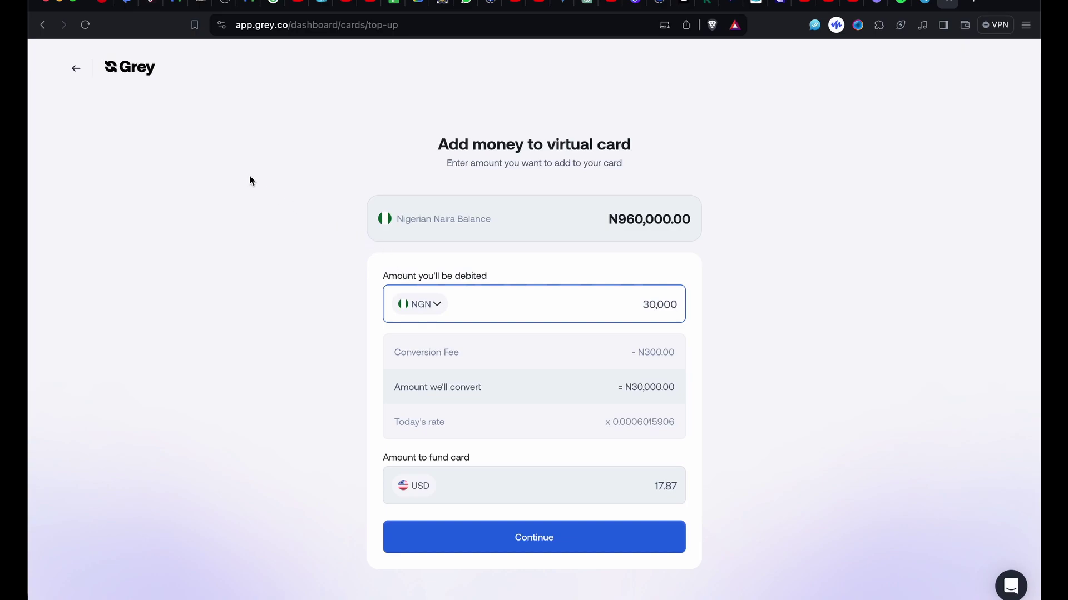
{"action": "left_click", "coordinate": [75, 73]}
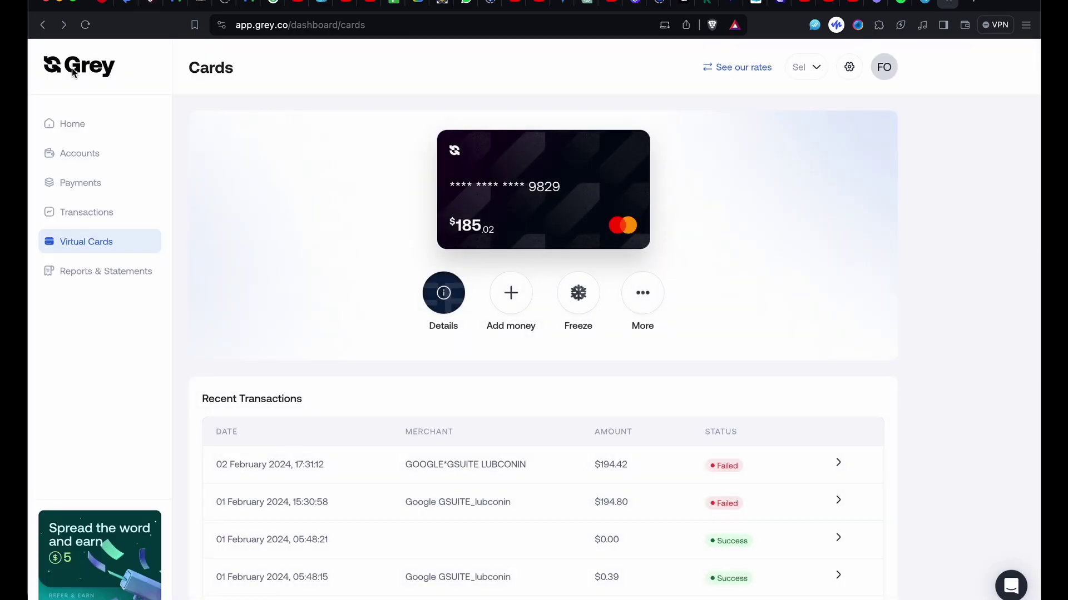
{"action": "left_click", "coordinate": [76, 122]}
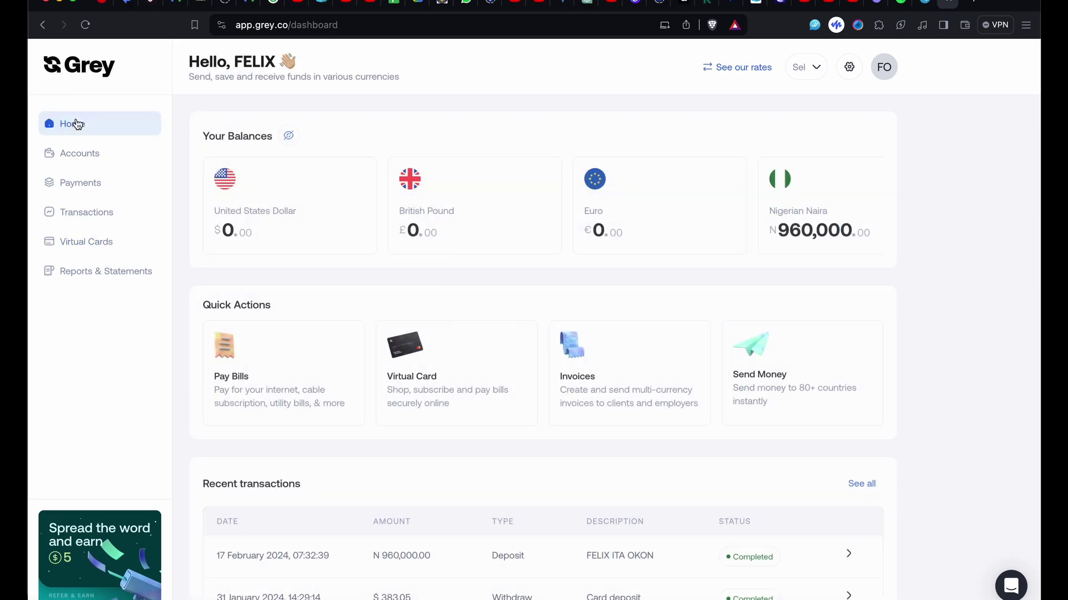
{"action": "left_click", "coordinate": [263, 222]}
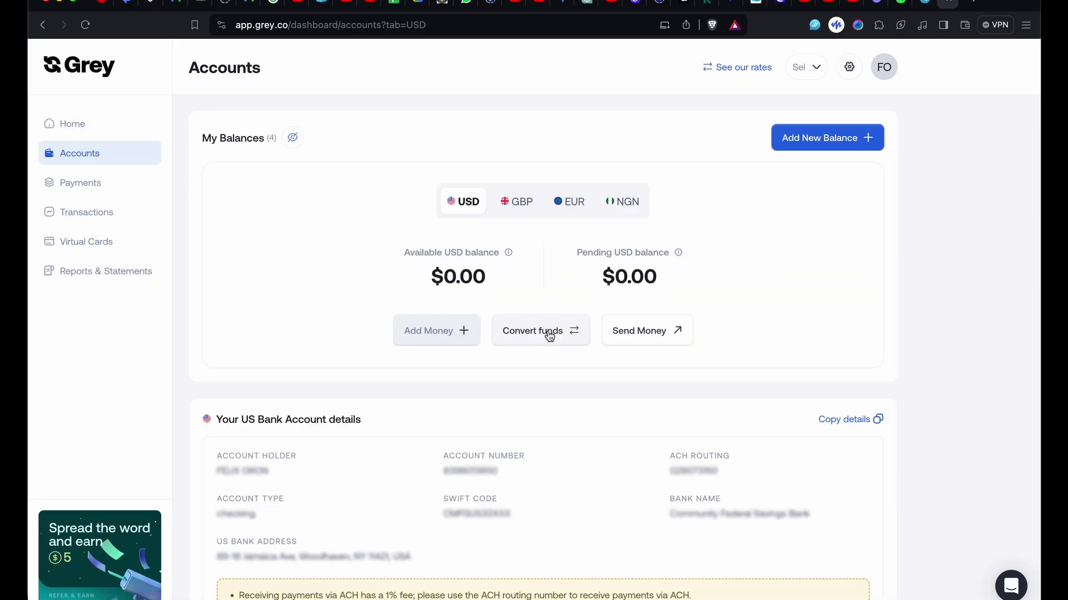
{"action": "left_click", "coordinate": [550, 335]}
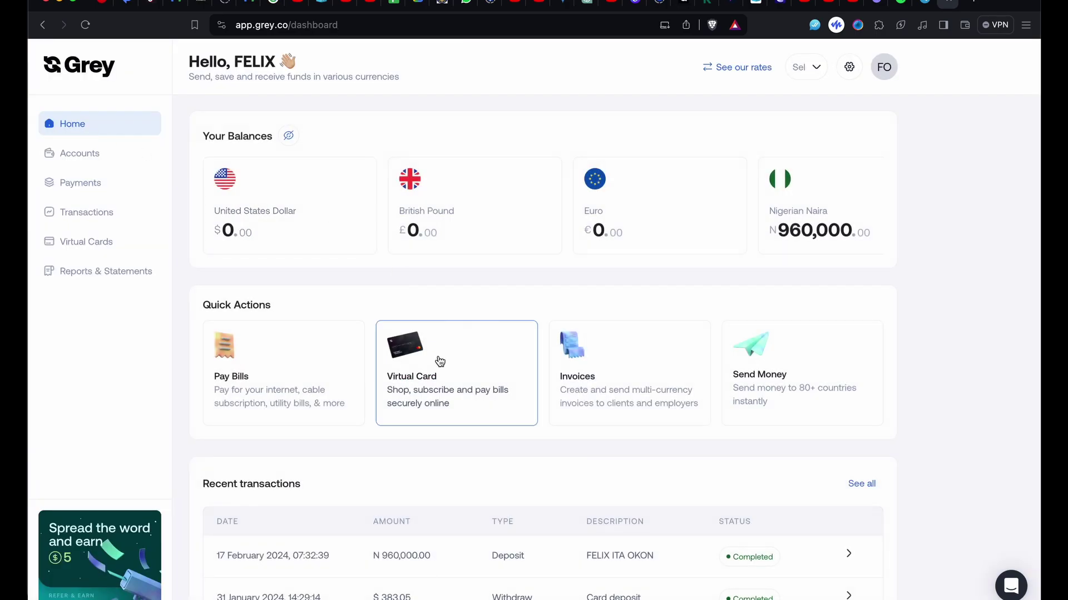
- Restart the card top-up debiting NGN 960,000, converting to 571.75 USD
{"action": "left_click", "coordinate": [438, 358]}
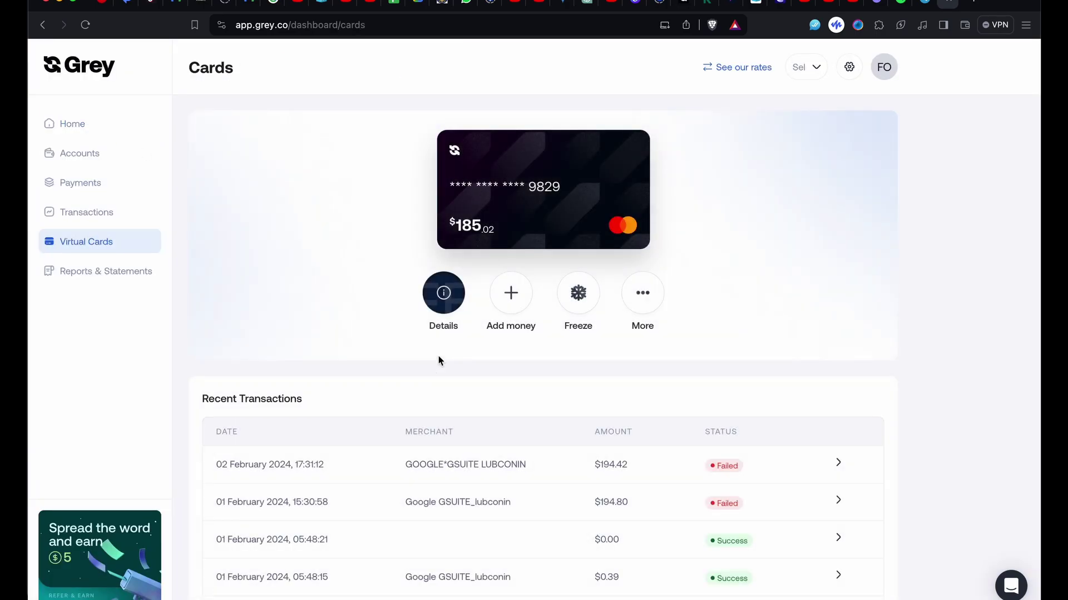
{"action": "left_click", "coordinate": [512, 305]}
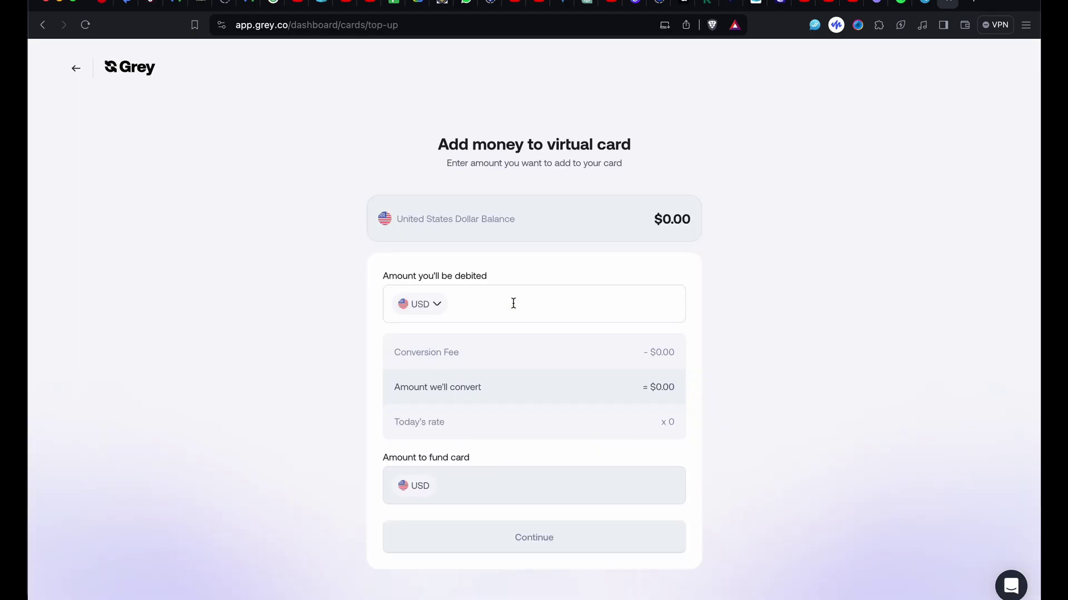
{"action": "left_click", "coordinate": [436, 304]}
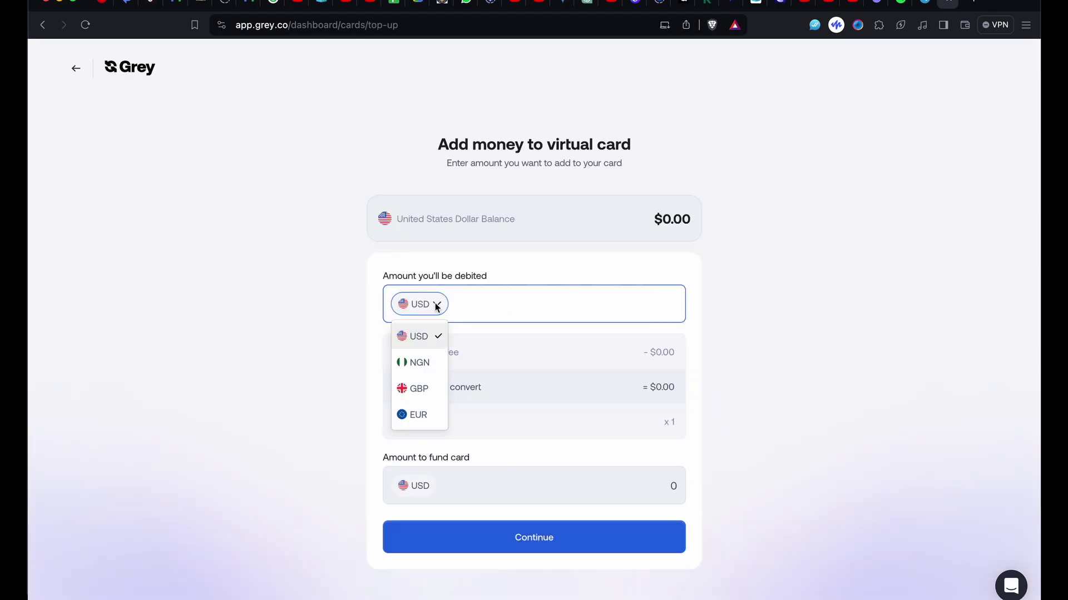
{"action": "left_click", "coordinate": [418, 360]}
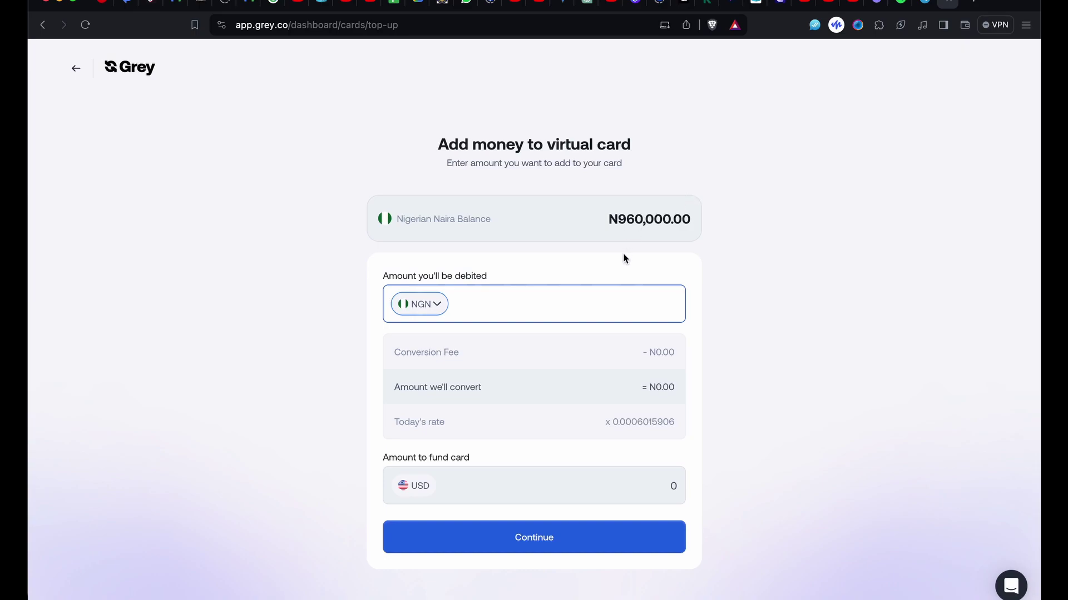
{"action": "left_click", "coordinate": [585, 299]}
{"action": "type", "text": "9600000"}
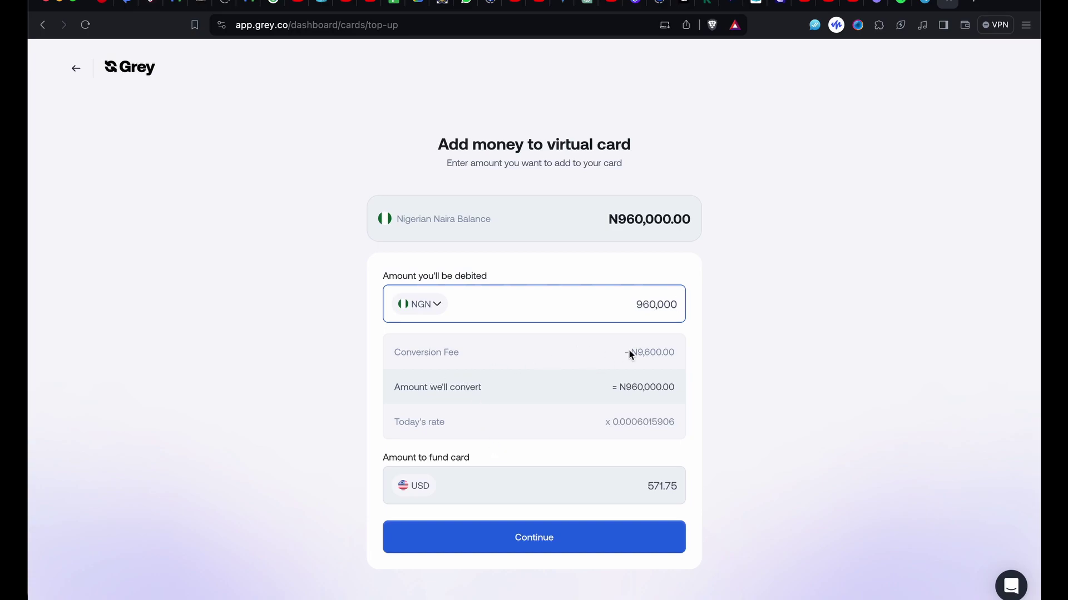
- Submit the NGN 960,000 top-up and reopen the virtual card to check its balance
{"action": "left_click", "coordinate": [557, 535]}
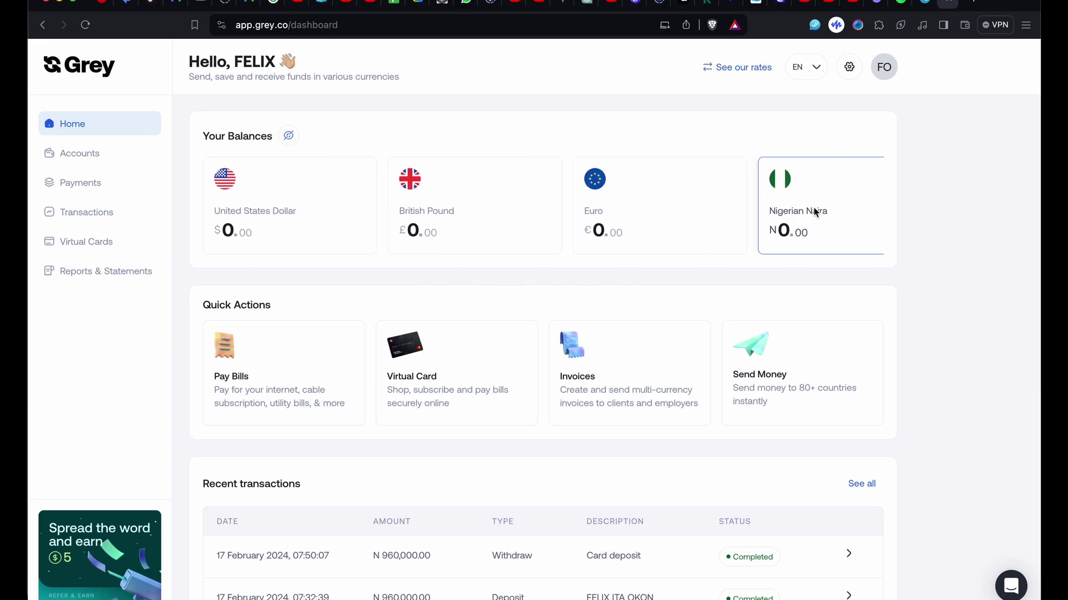
{"action": "left_click", "coordinate": [463, 371]}
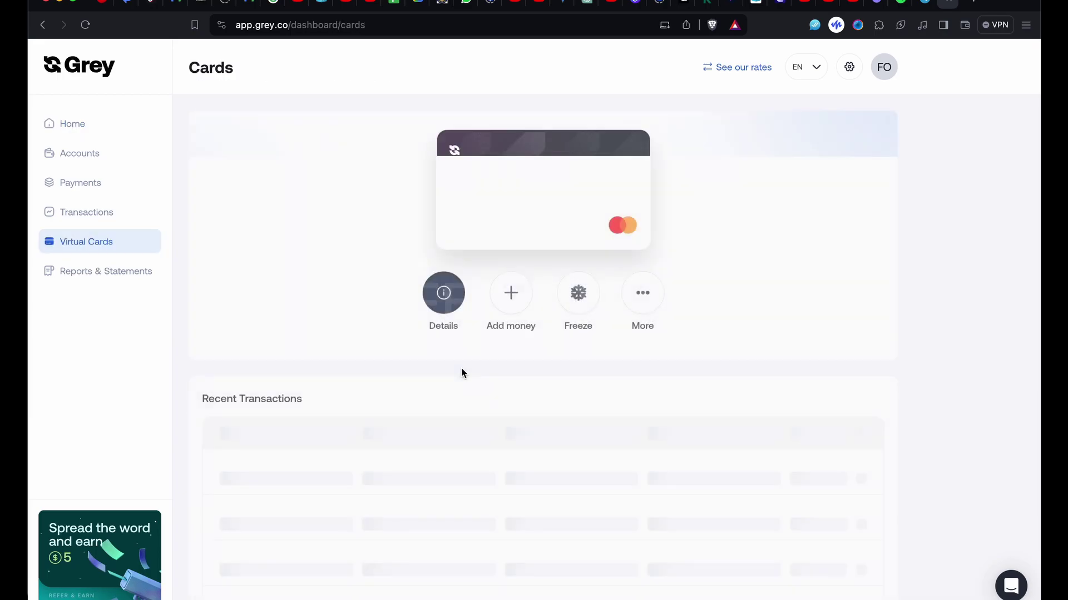